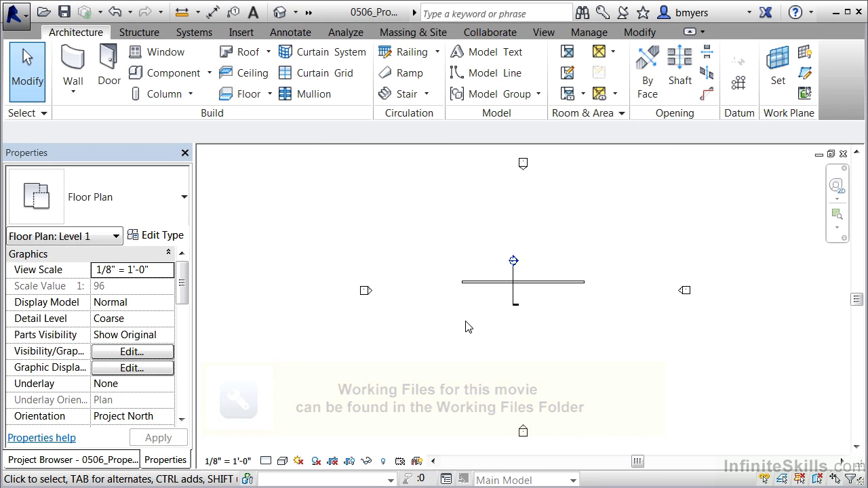
- Select the 63'-6" Exterior - Brick and CMU on MTL. Stud wall in the Level 1 plan
click(478, 285)
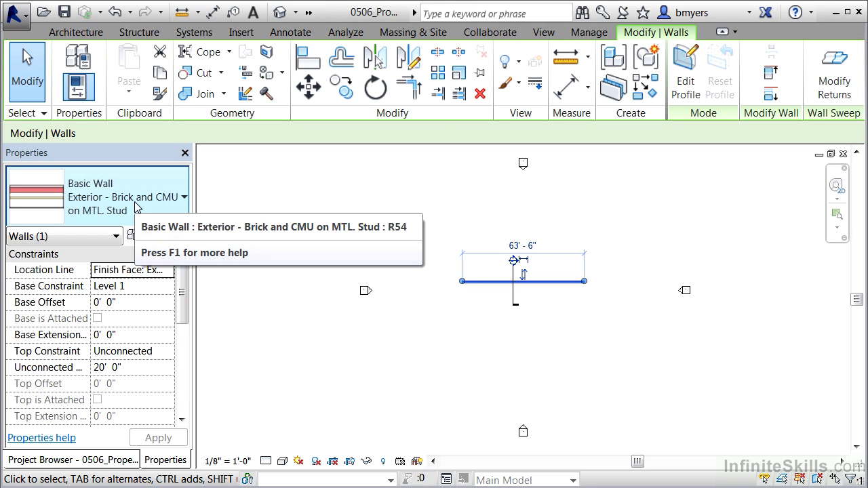
mouse_move(135, 207)
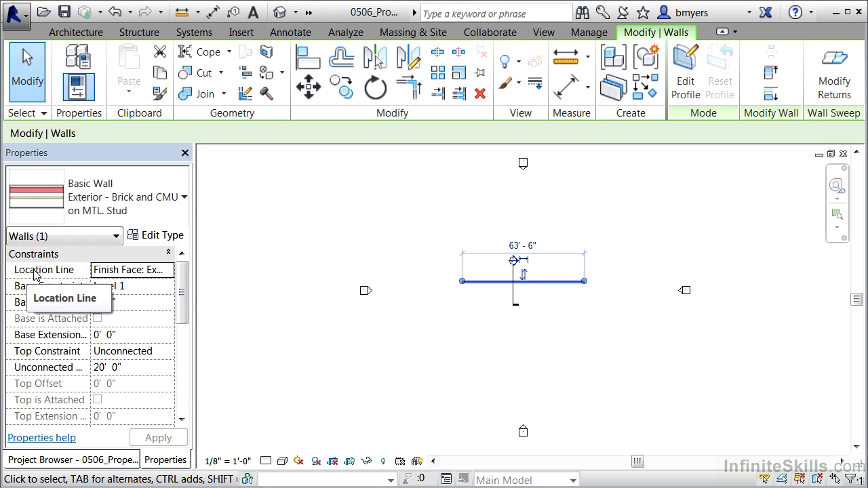
scroll(187, 293, down, 1)
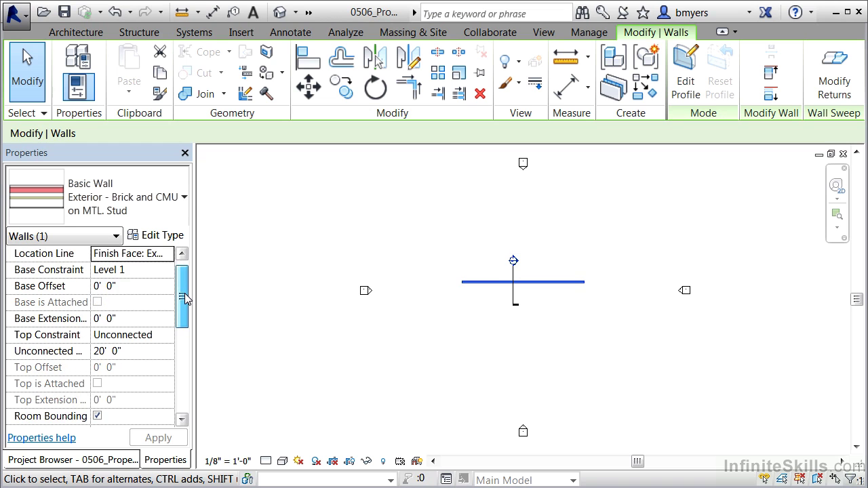
scroll(183, 296, up, 1)
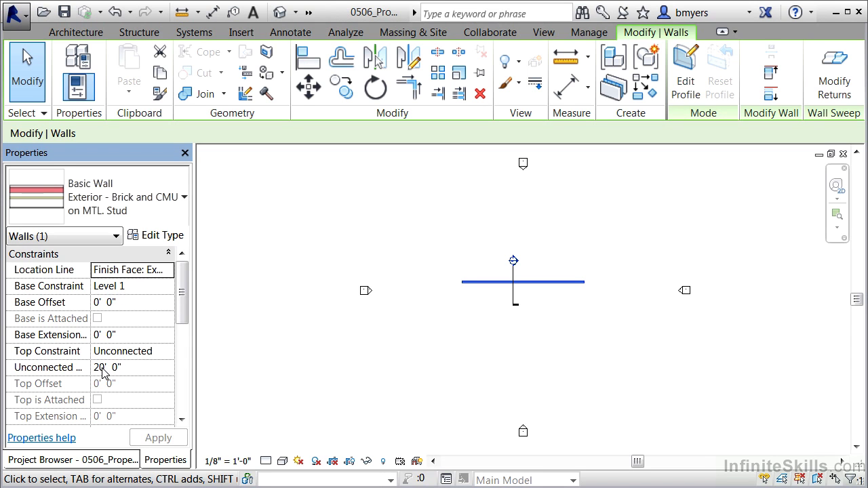
drag(183, 304, 181, 349)
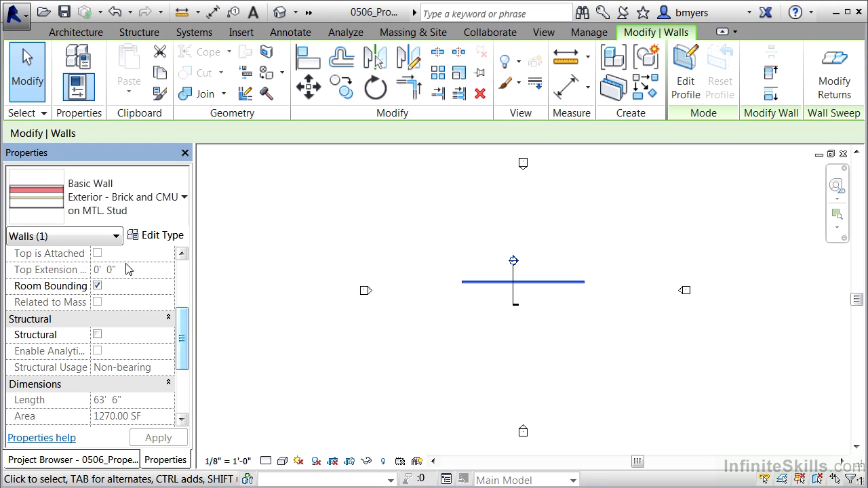
click(98, 285)
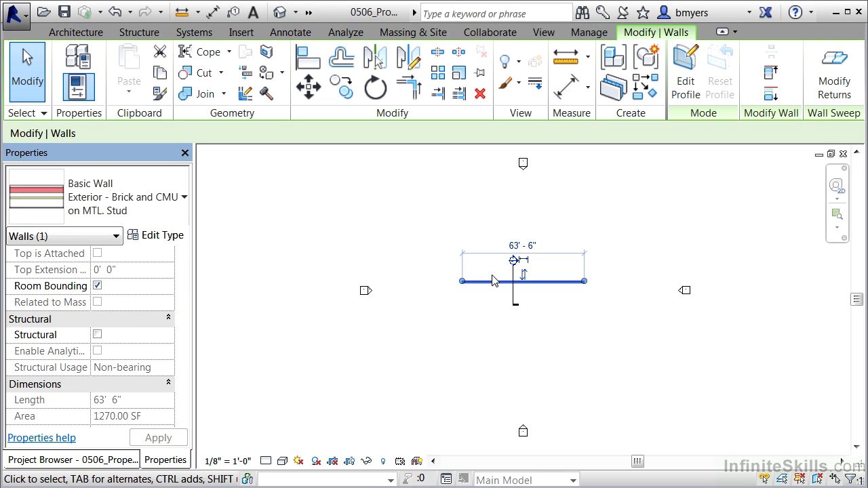
drag(180, 287, 183, 360)
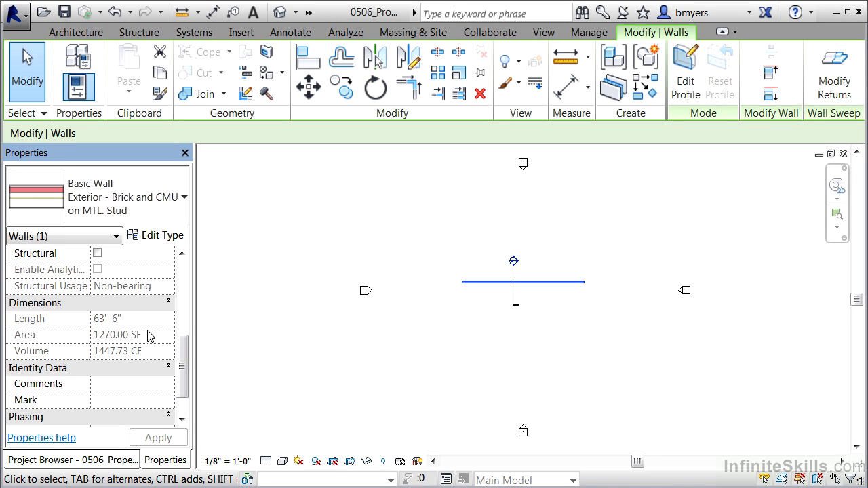
drag(181, 352, 183, 367)
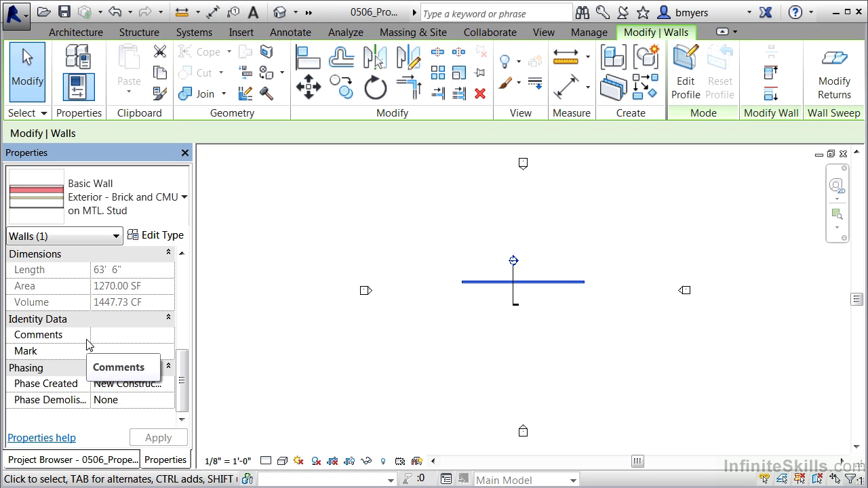
- Open the wall's Type Properties and start editing its Coarse Scale Fill Pattern
click(160, 237)
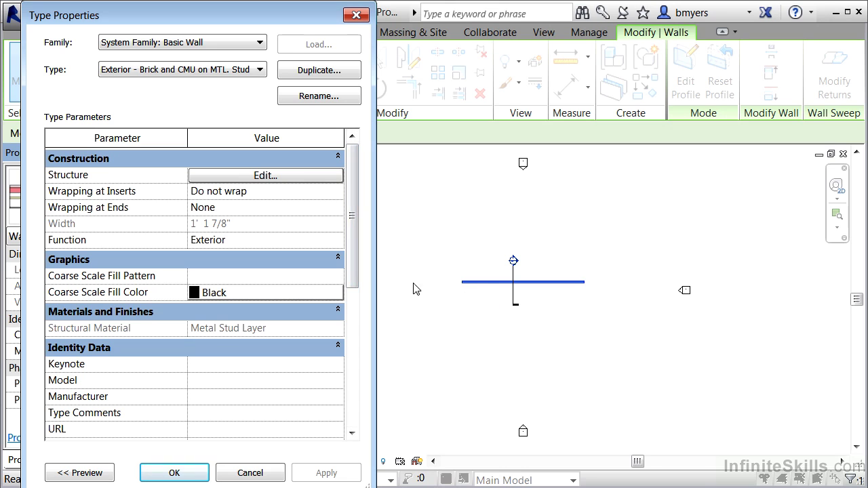
click(337, 276)
- Set the Coarse Scale Fill Pattern to Solid fill
click(339, 275)
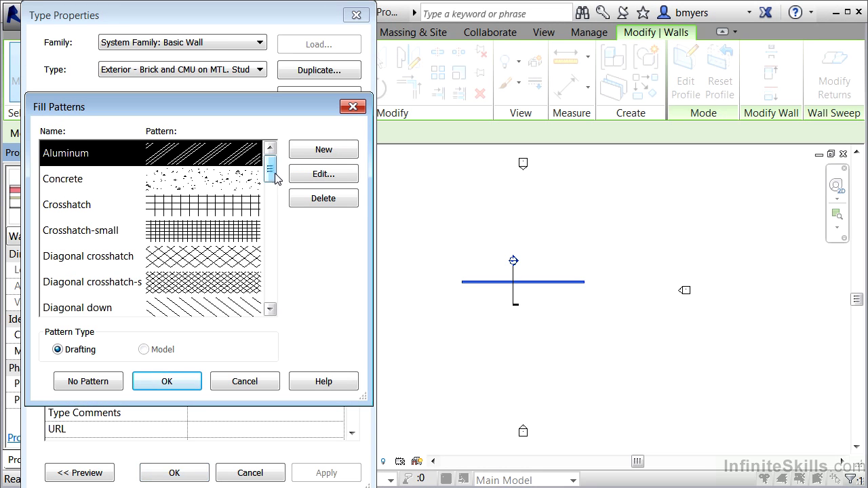
drag(269, 172, 273, 263)
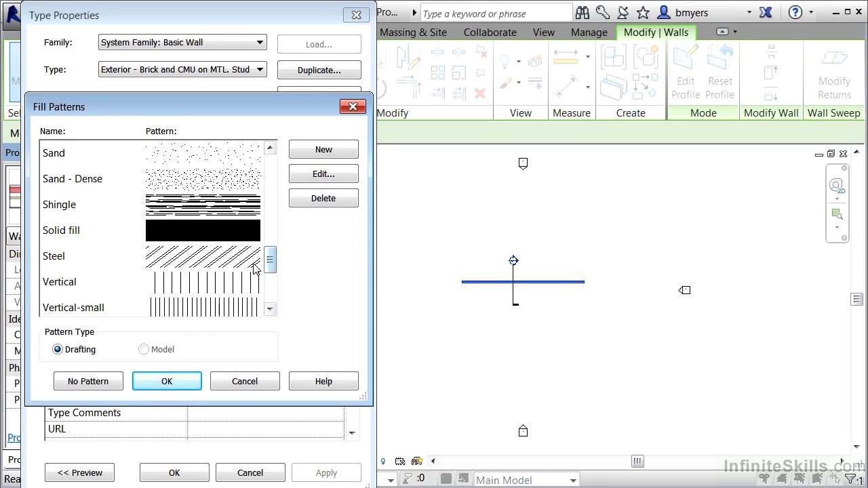
click(196, 238)
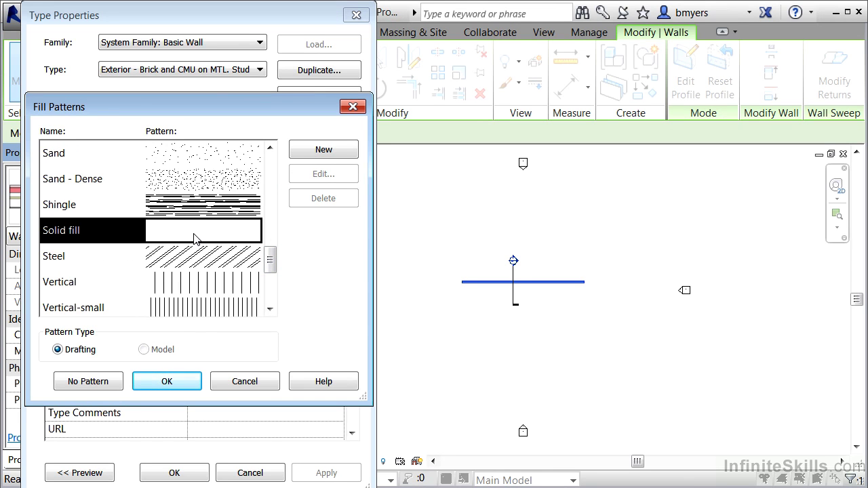
click(173, 381)
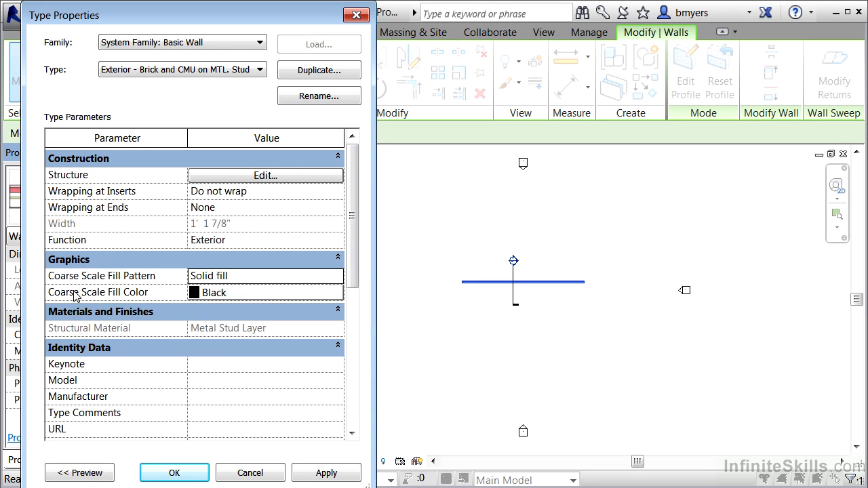
- Set the Coarse Scale Fill Color to green, RGB 012-214-043
click(245, 294)
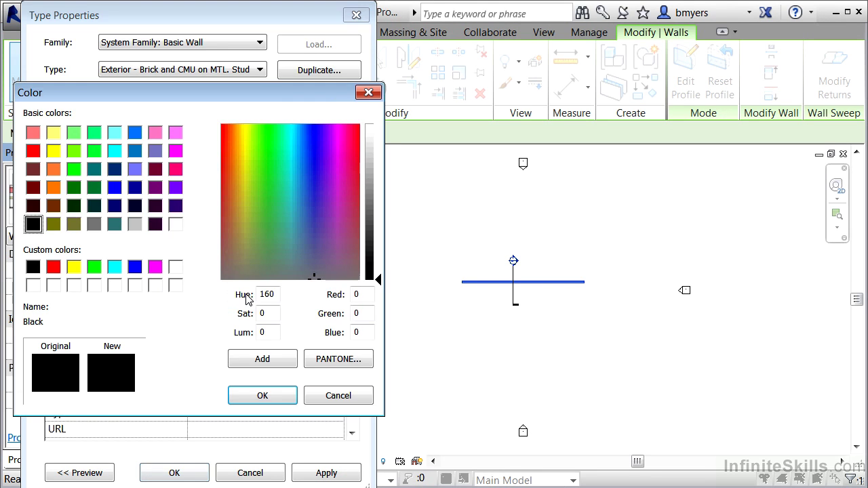
click(266, 141)
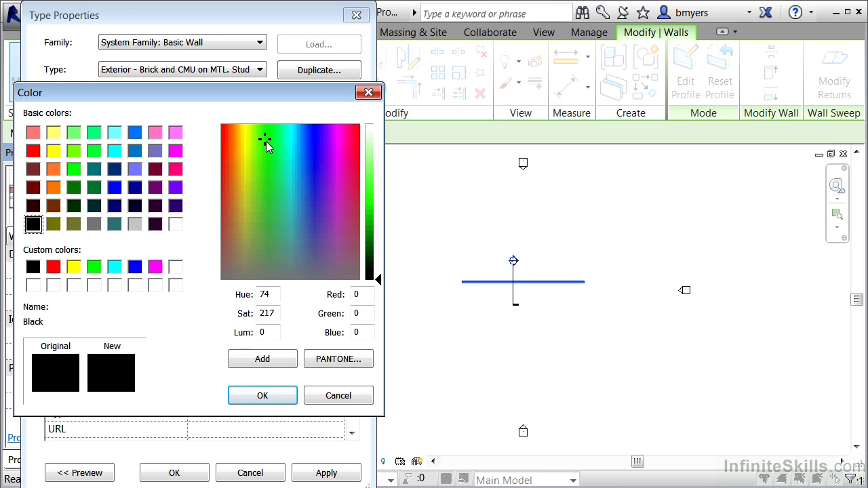
click(270, 140)
drag(380, 280, 381, 212)
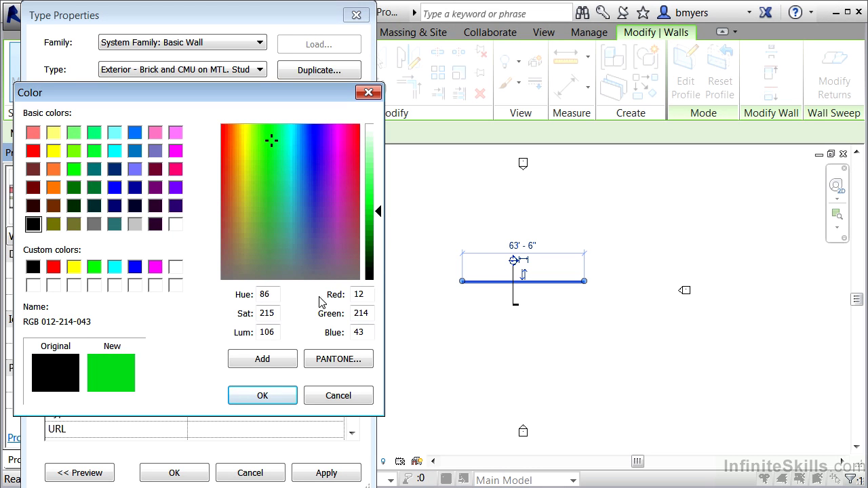
click(264, 398)
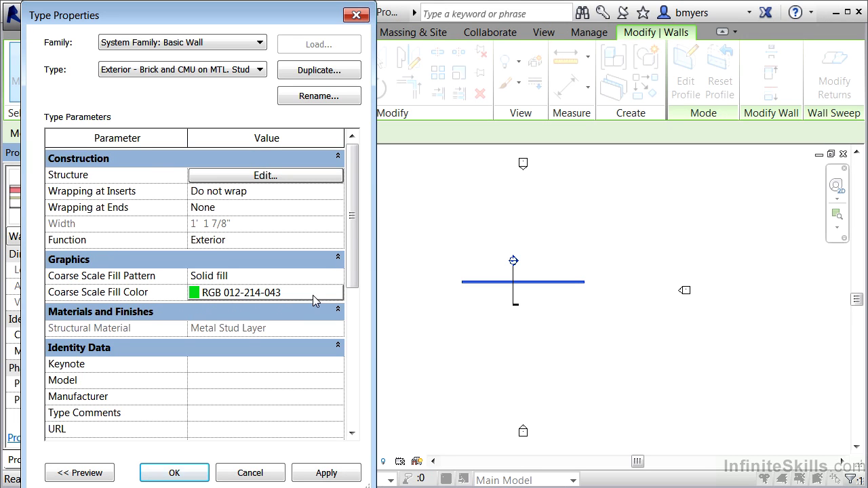
- Preview the wall's layer structure as a section in Edit Assembly, then return to Type Properties
click(231, 179)
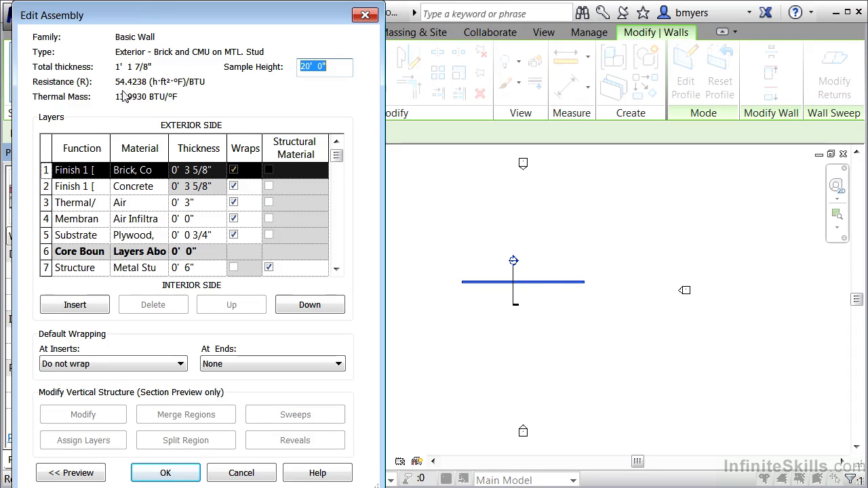
drag(143, 16, 438, 15)
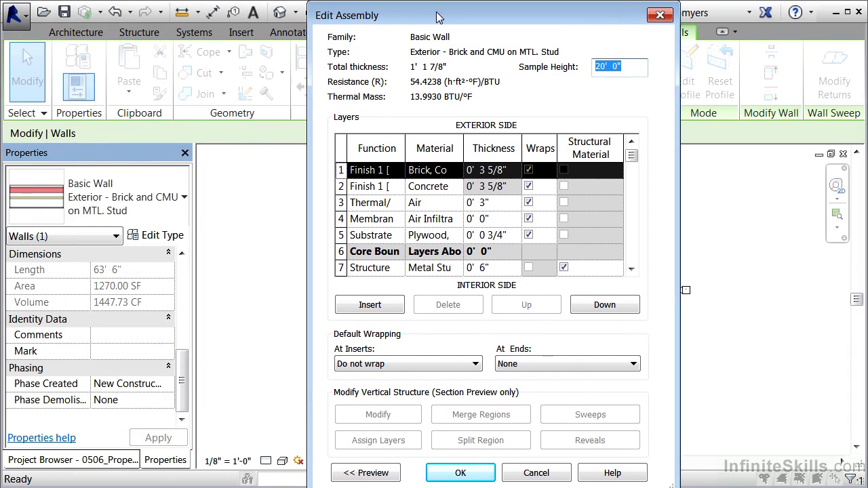
click(384, 473)
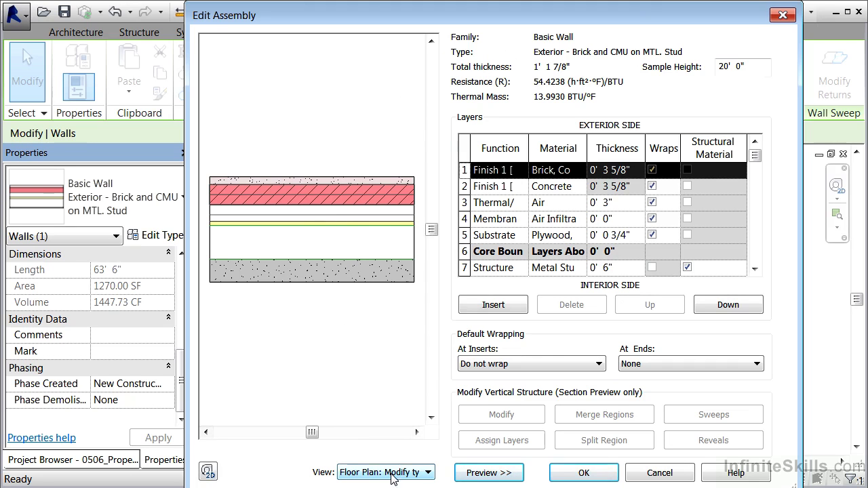
click(360, 474)
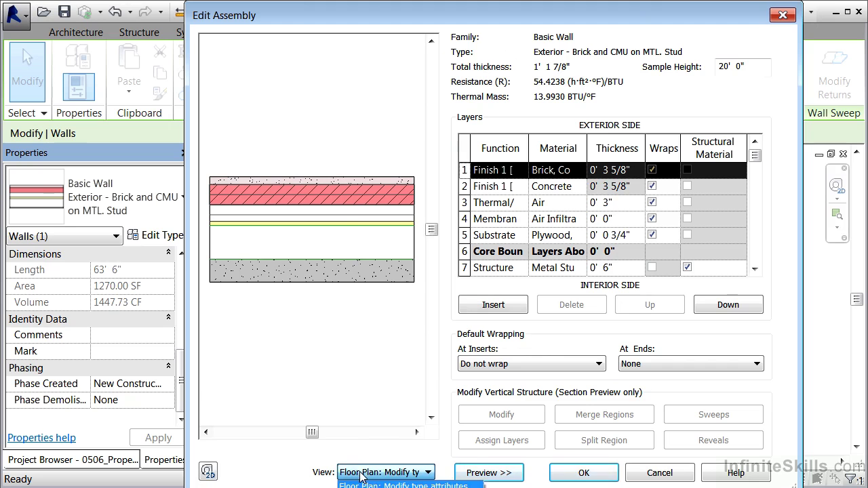
click(380, 486)
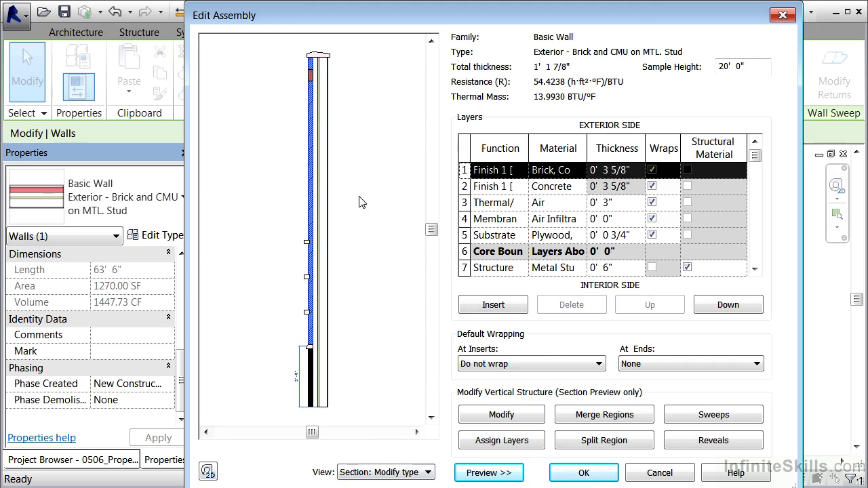
scroll(323, 102, up, 5)
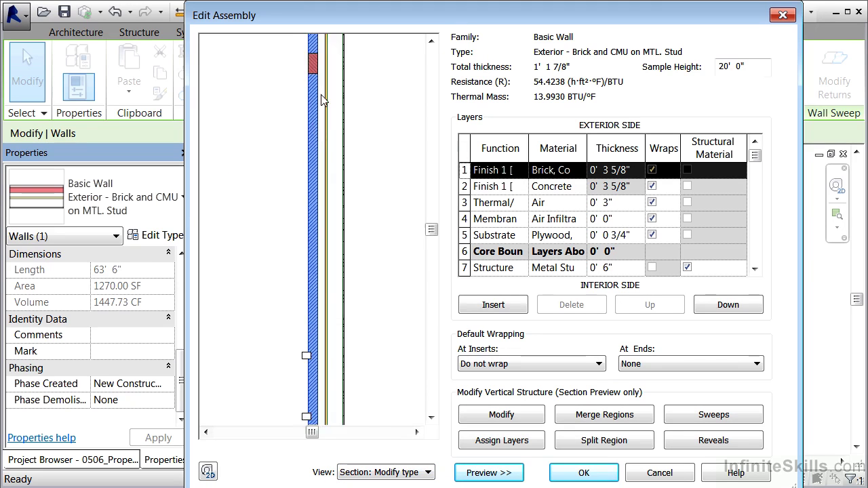
scroll(322, 102, down, 6)
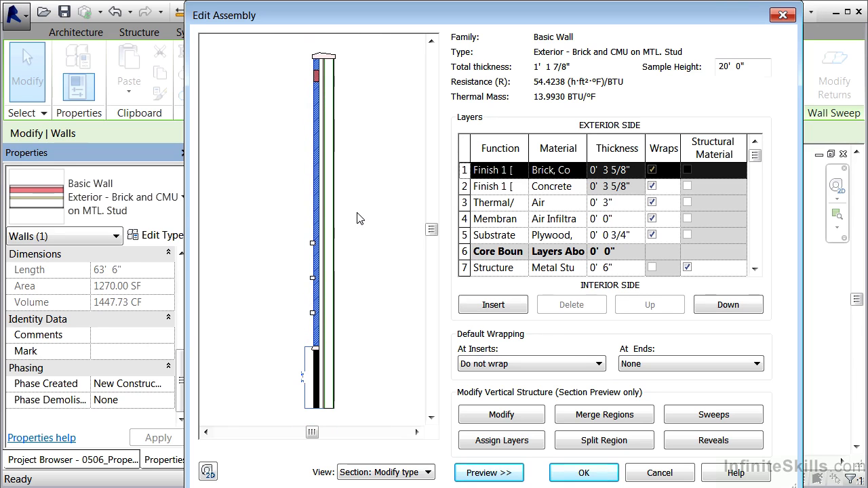
click(584, 473)
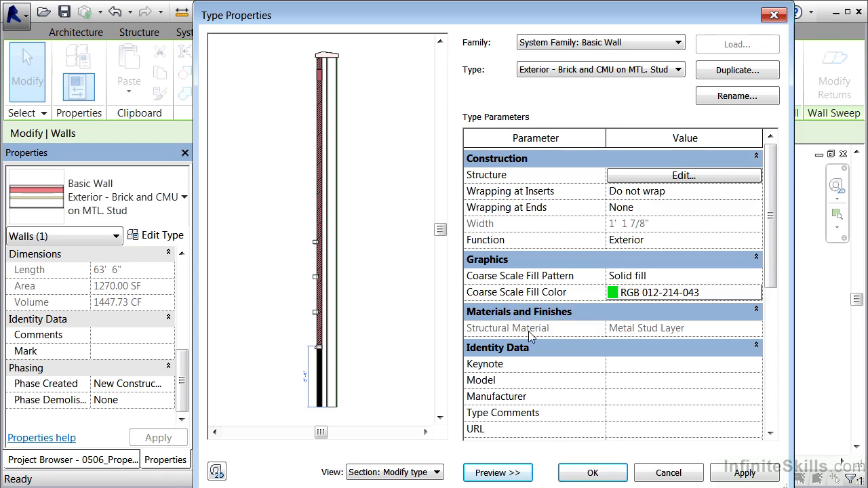
- Apply the type changes, deselect the wall and zoom in on its solid green fill
click(578, 472)
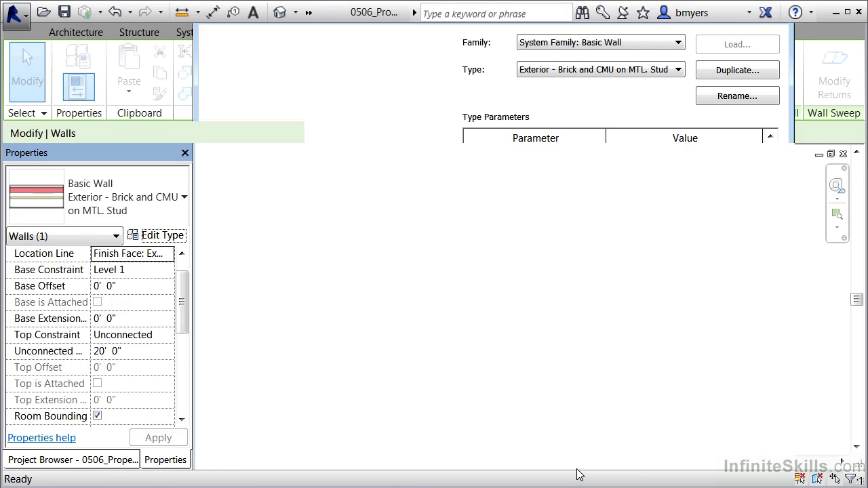
click(447, 317)
scroll(512, 270, up, 5)
scroll(512, 264, up, 3)
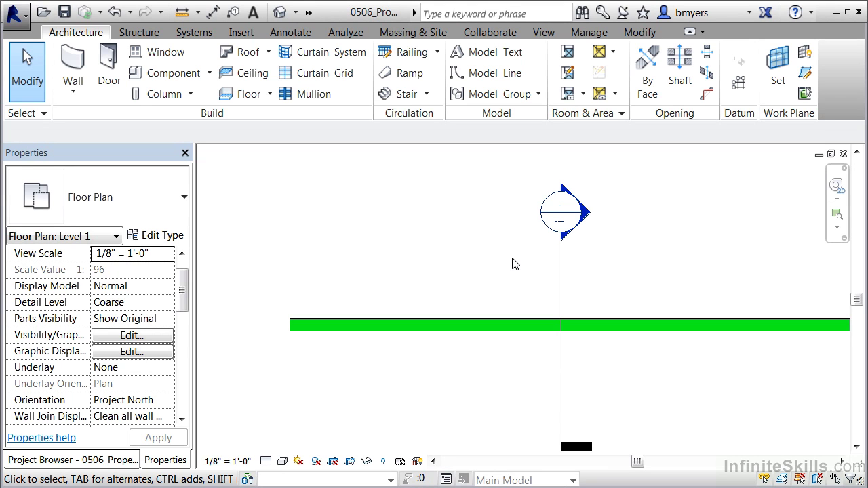
- Set the Level 1 plan's detail level to Fine and reselect the wall
click(266, 461)
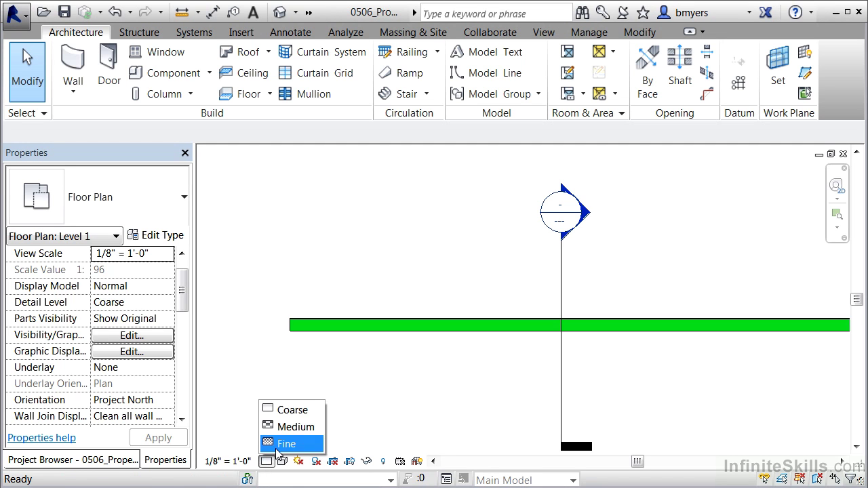
click(276, 447)
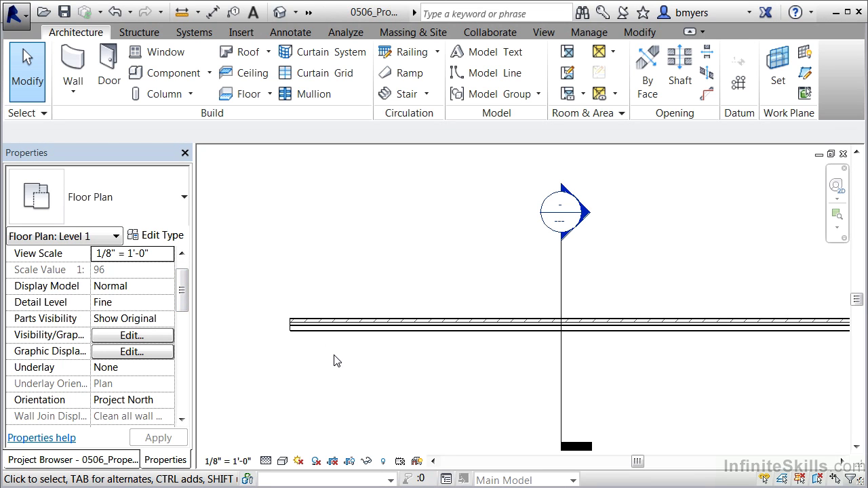
click(302, 334)
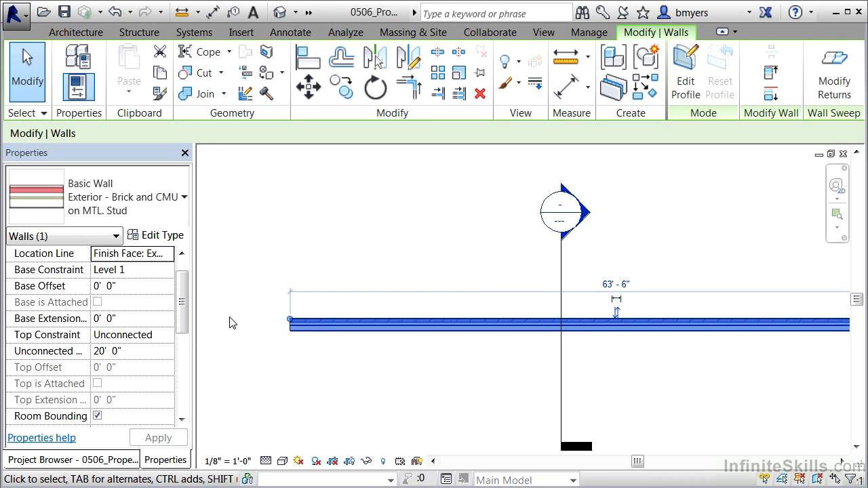